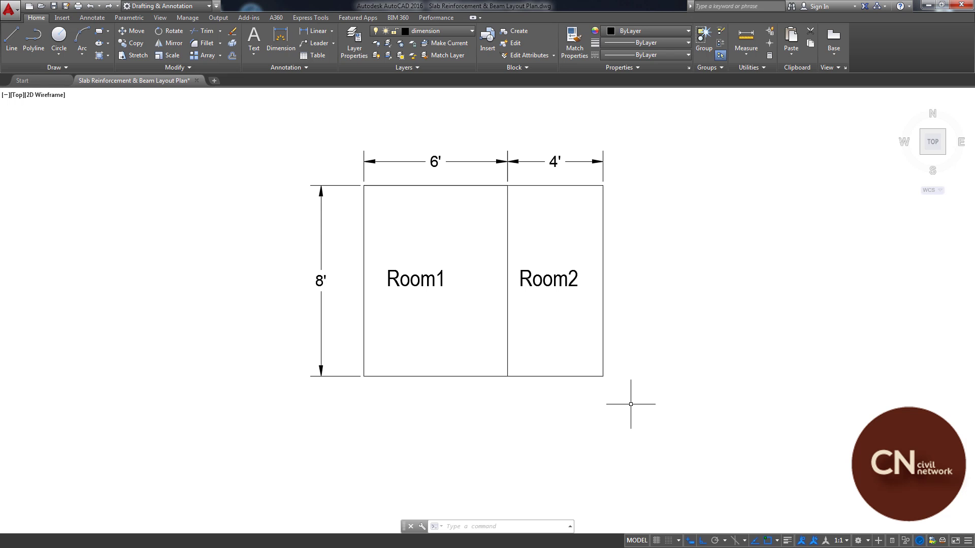
Start STRETCH (S) with Ortho on and begin a crossing window below the Room1–Room2 wall
text(s)
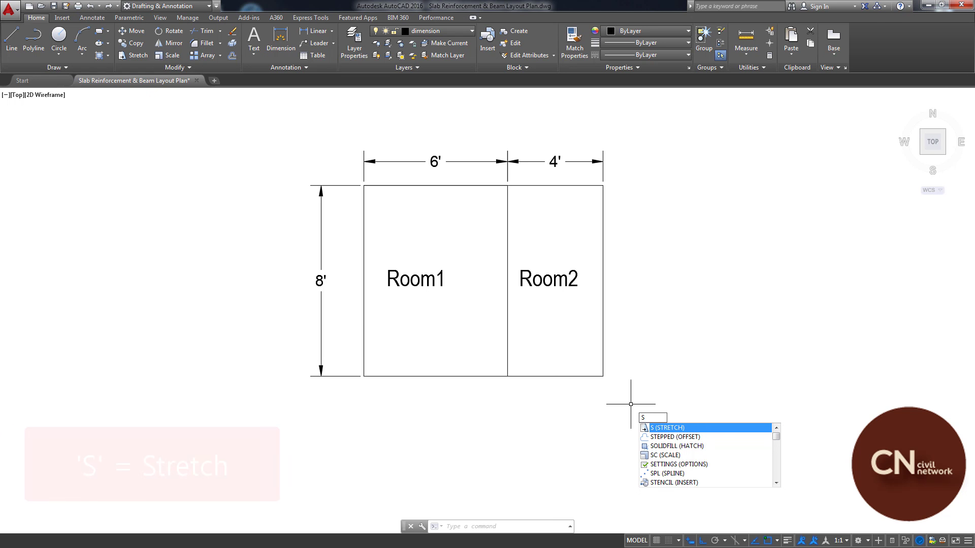
key(Return)
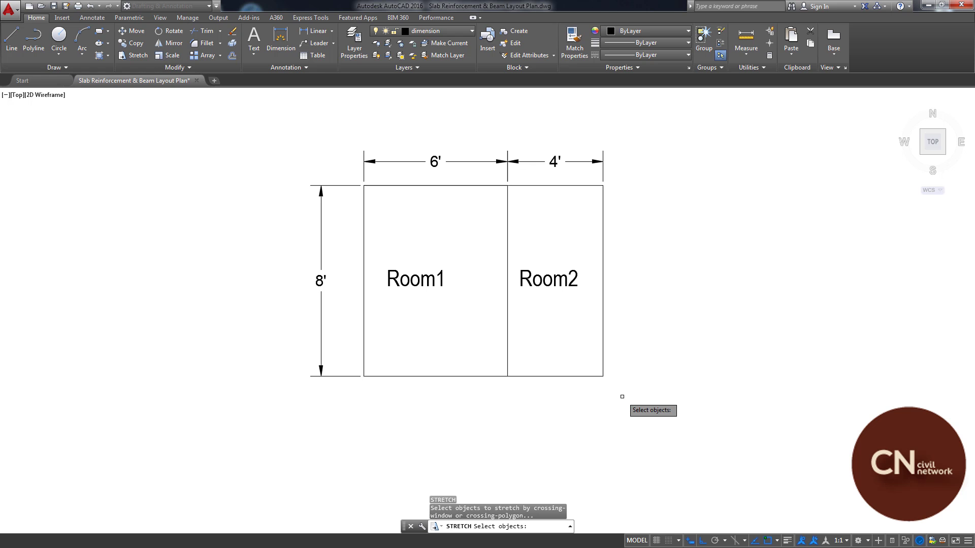
key(F8)
key(F8)
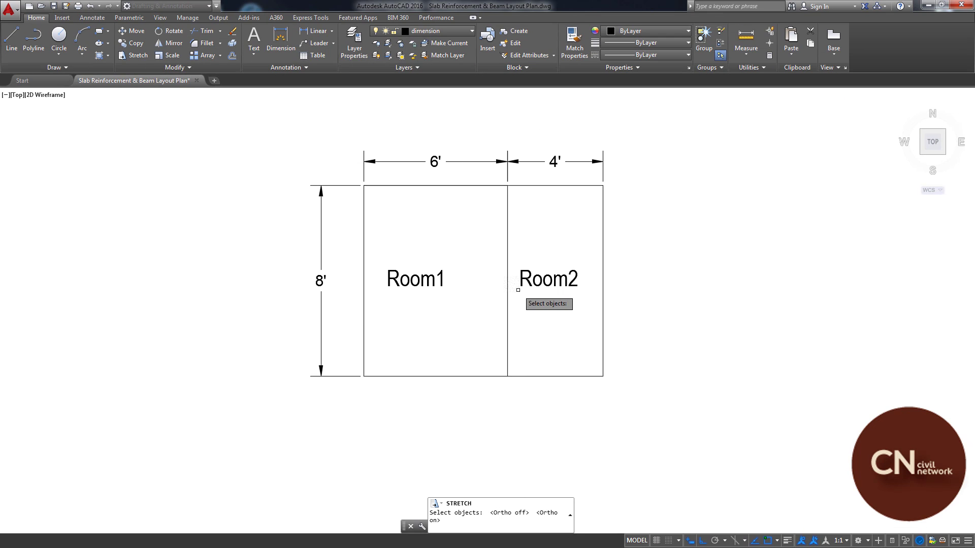
click(516, 401)
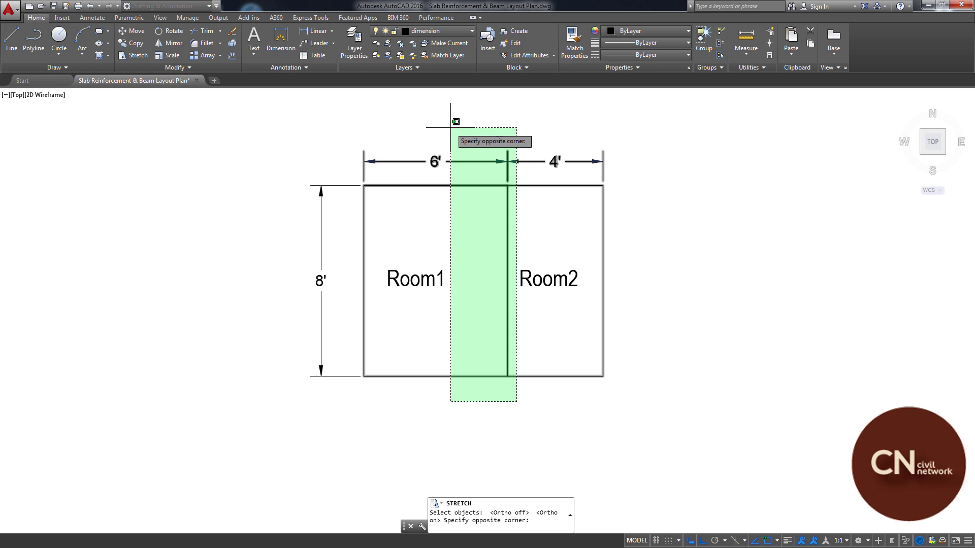
Stretch the dividing wall 2' from its bottom-edge base point, leaving Room1 4' and Room2 6'
click(450, 127)
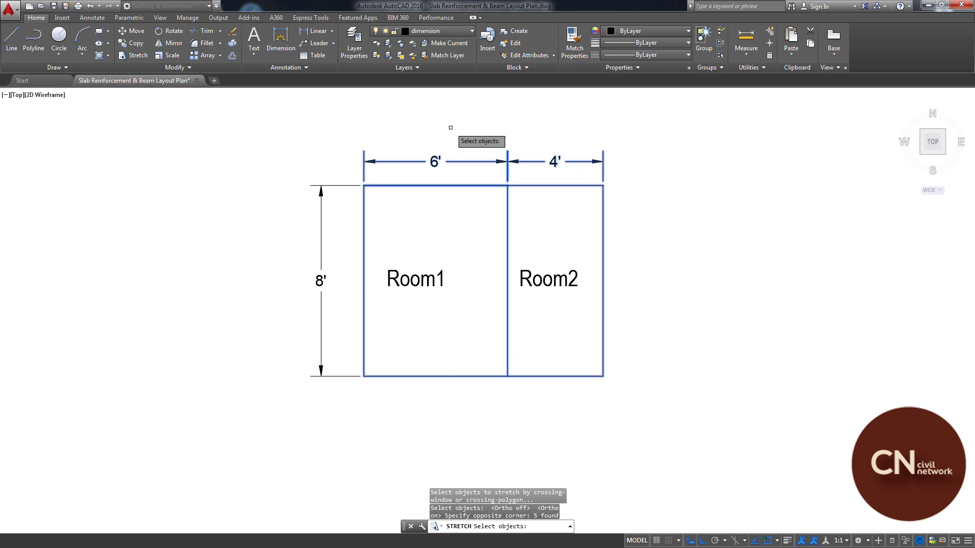
key(Return)
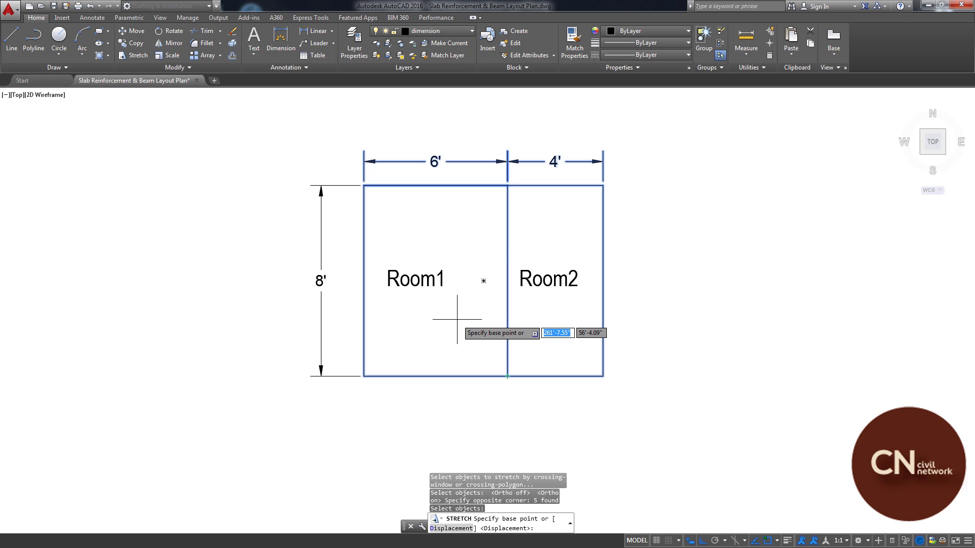
click(507, 376)
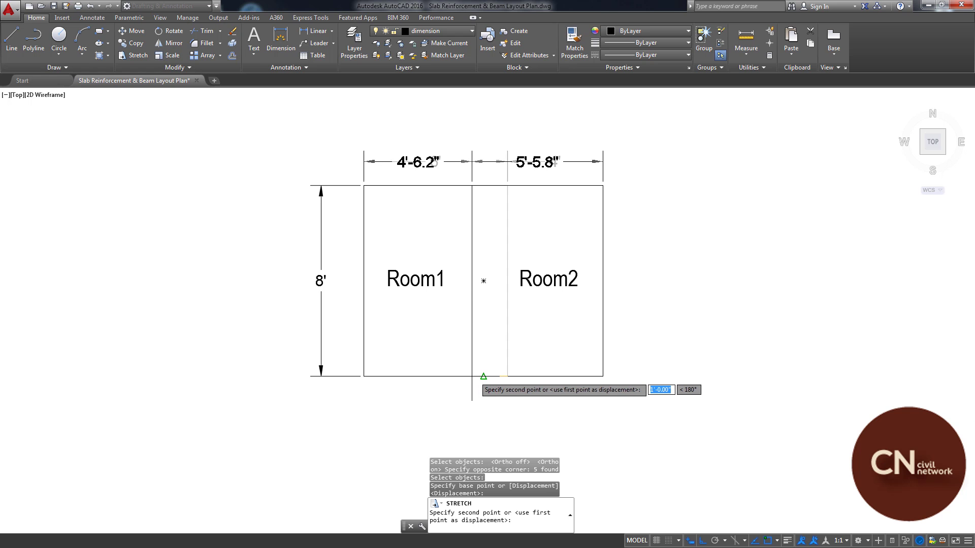
text(2')
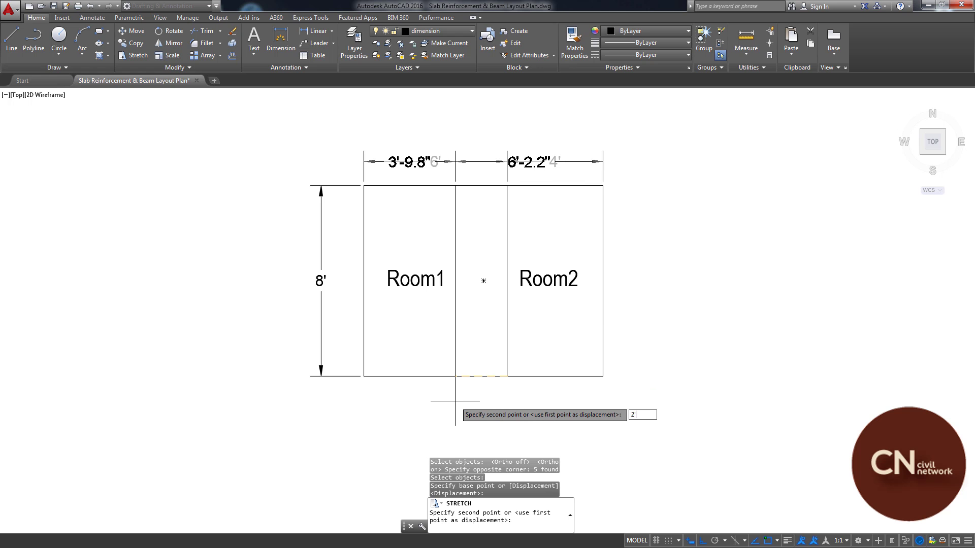
key(Return)
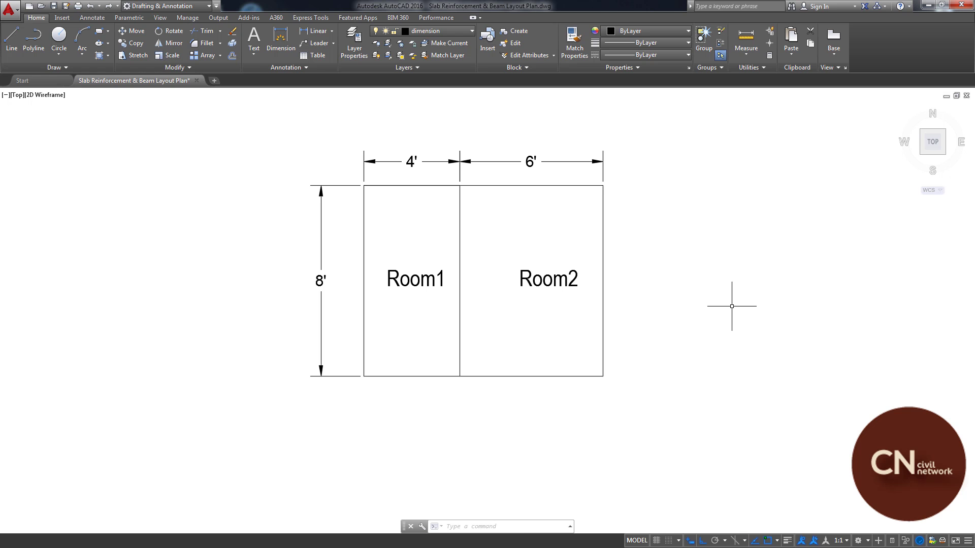
Zoom out and pan to show the whole ground floor slab reinforcement and beam layout plan
scroll(732, 306, down, 4)
middle_drag(695, 284, 574, 296)
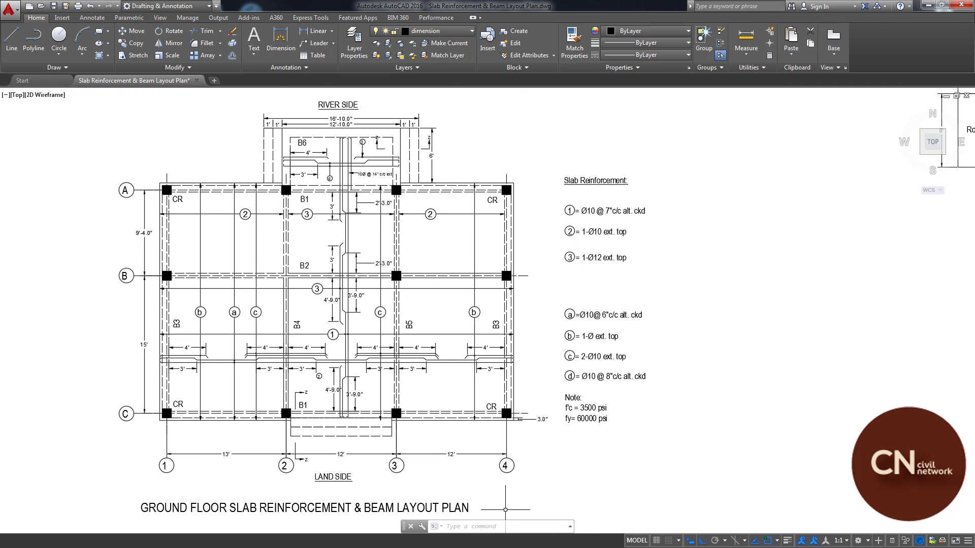
Start STRETCH and crossing-select the 53 columns, beams and dimensions along grid line 1
text(S)
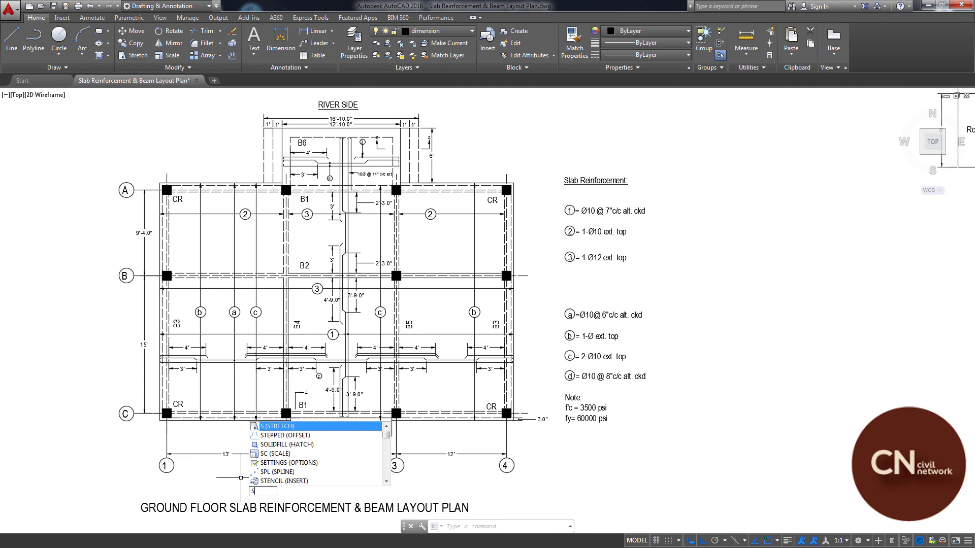
key(Return)
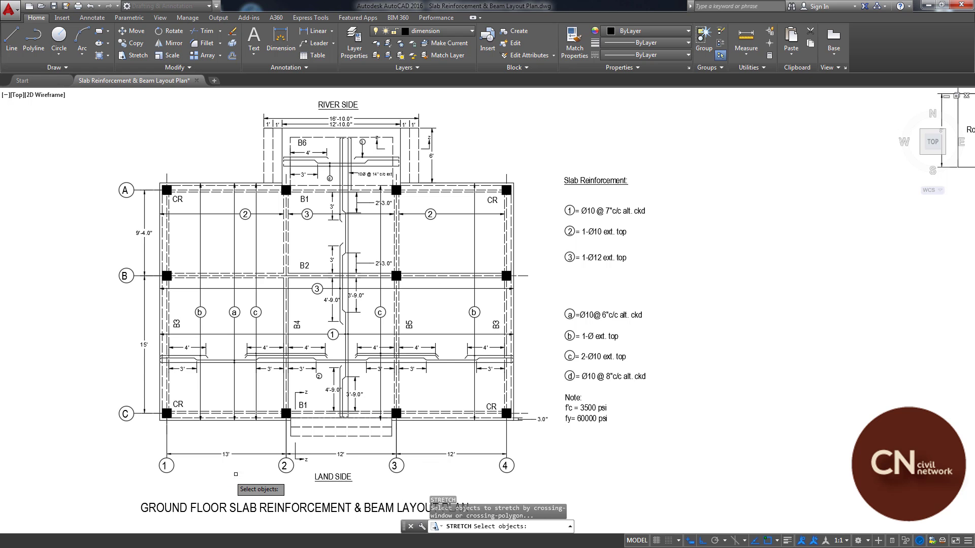
drag(203, 282, 214, 152)
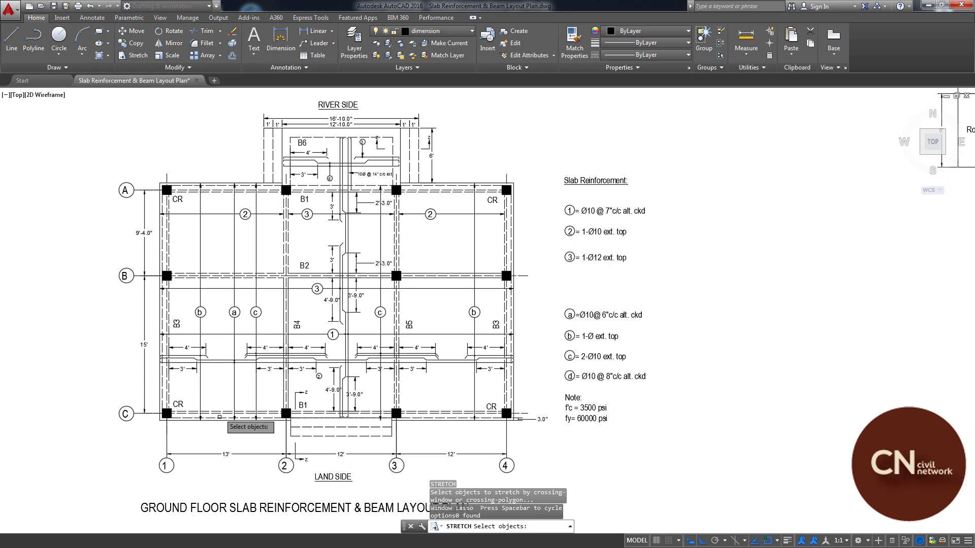
click(213, 488)
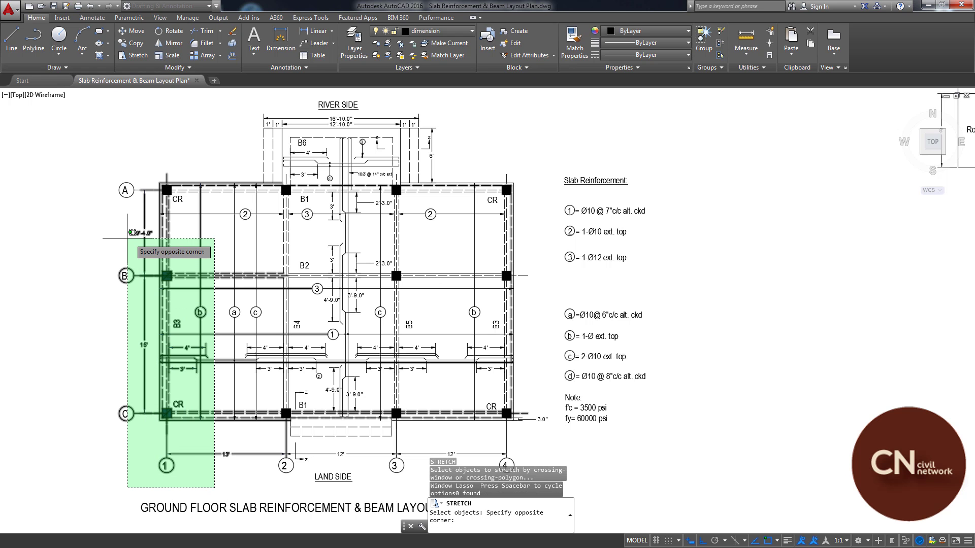
click(93, 156)
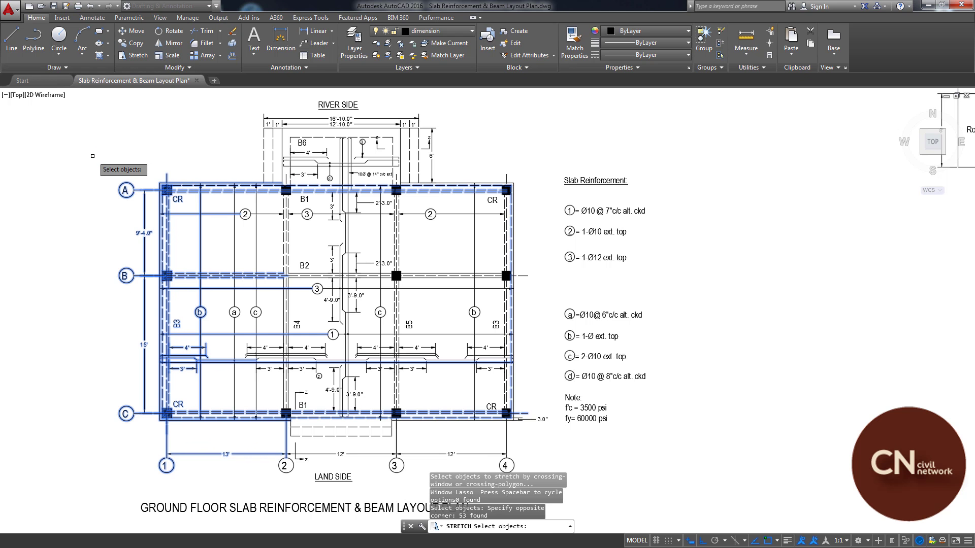
key(Return)
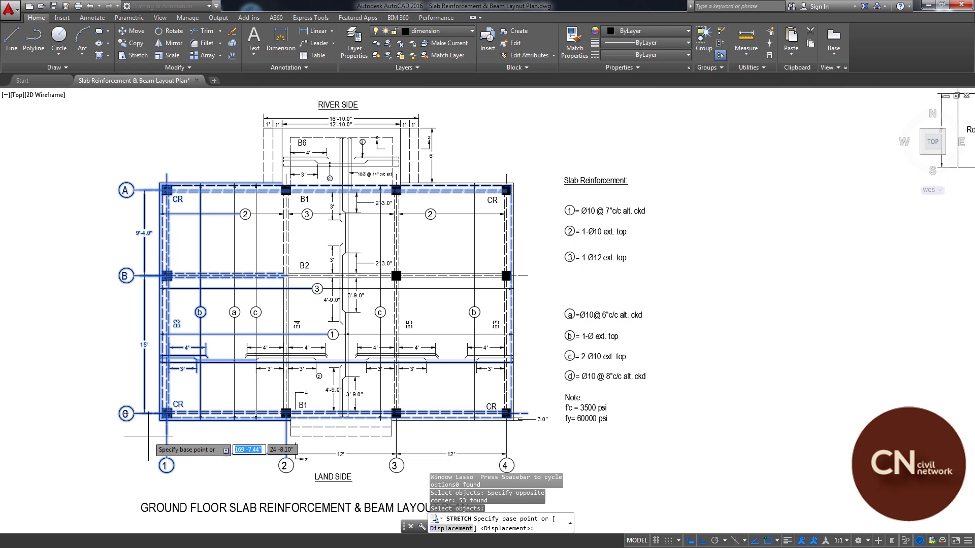
Move the grid 1 edge 1' right from column C-1's corner, shrinking the first bay to 12'
scroll(158, 412, up, 5)
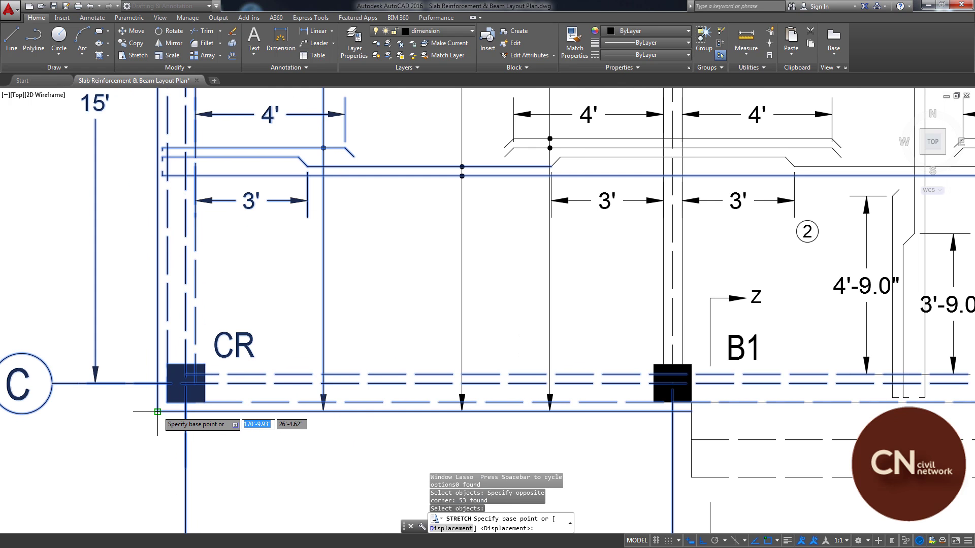
click(158, 412)
scroll(158, 412, down, 5)
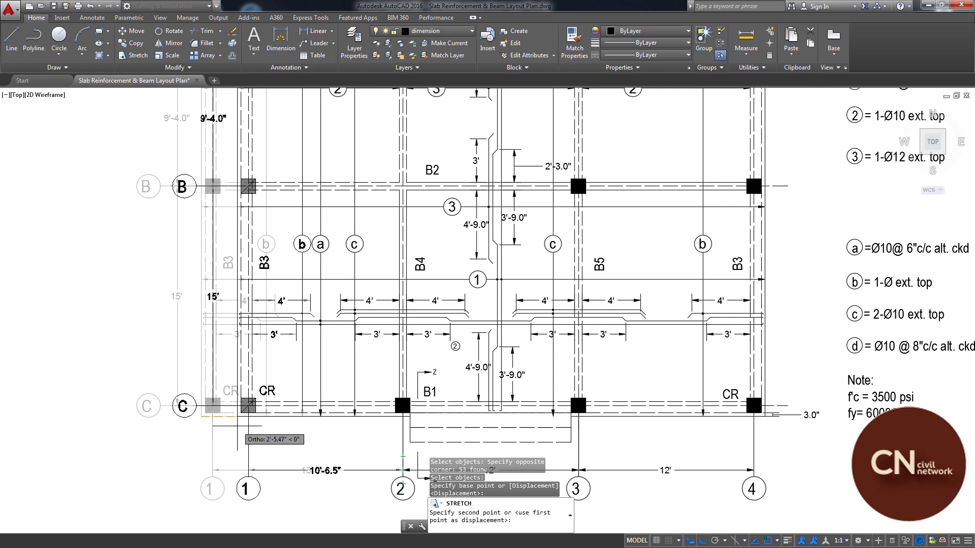
text(1')
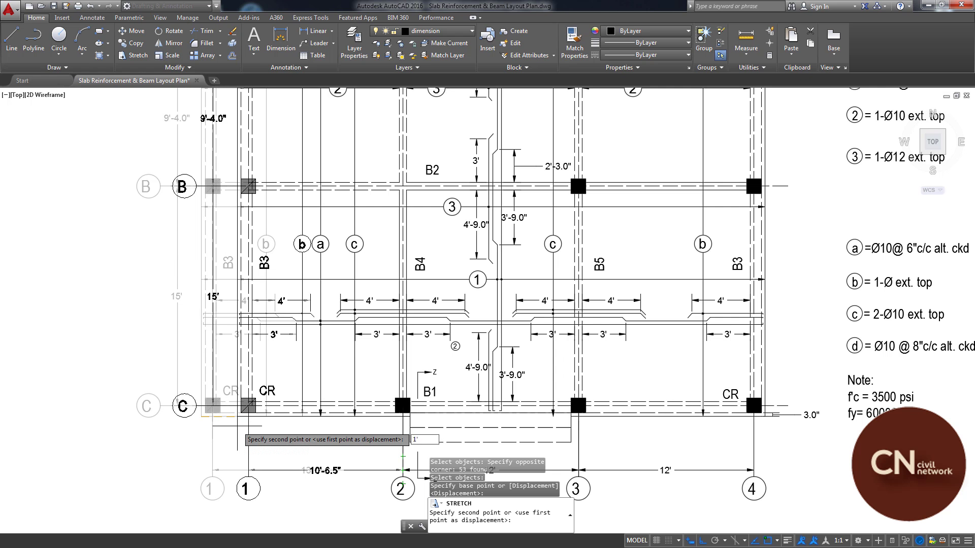
key(Return)
scroll(326, 447, down, 2)
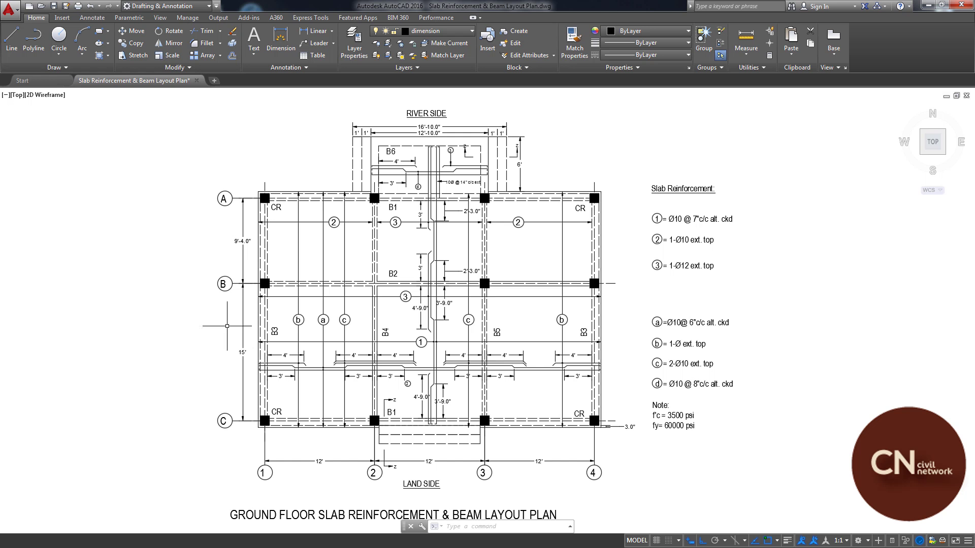
Restart STRETCH and crossing-select the 53 grid-line-1 columns and beams again
text(s)
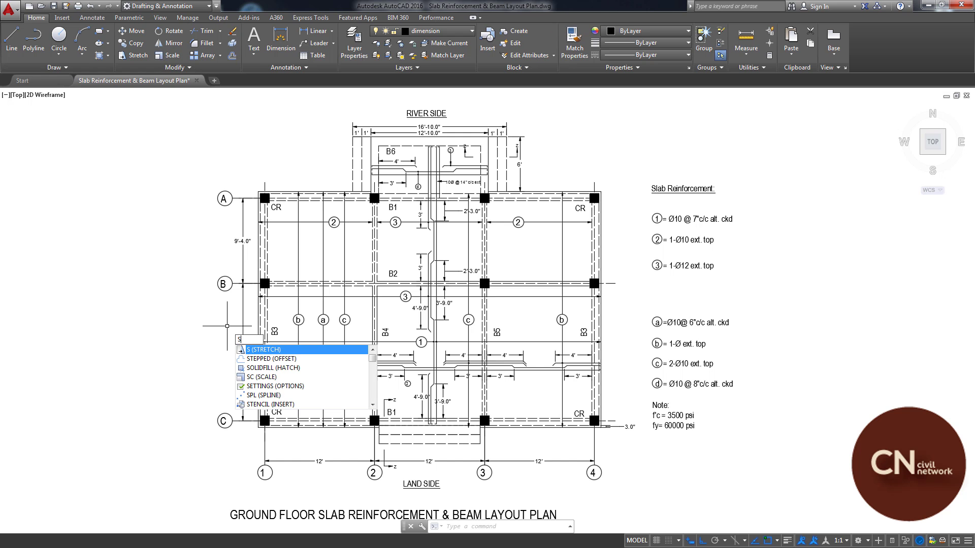
key(Return)
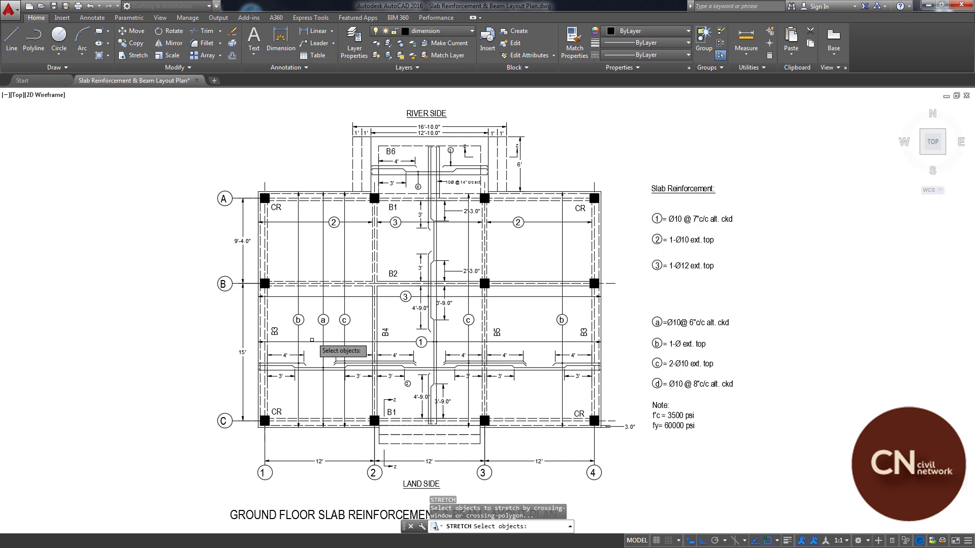
click(312, 492)
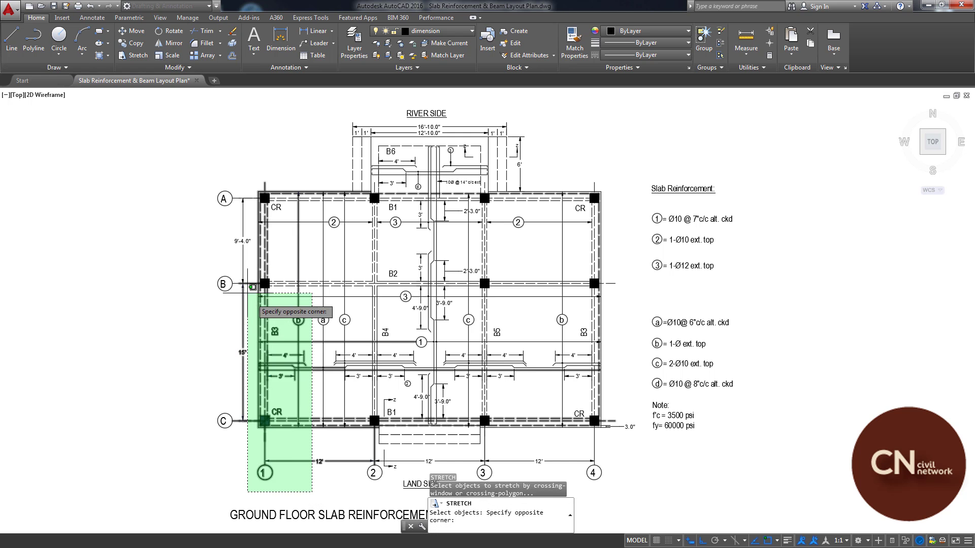
click(204, 161)
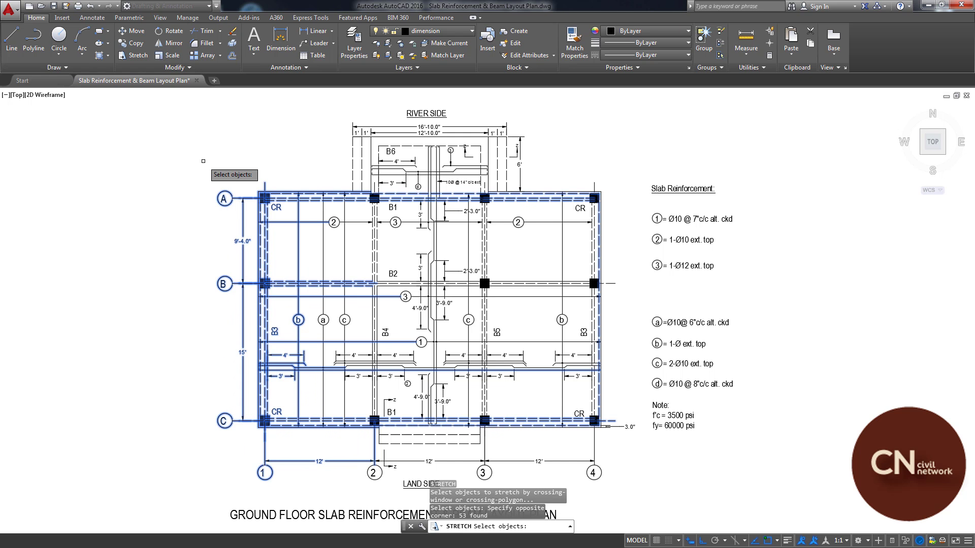
key(Return)
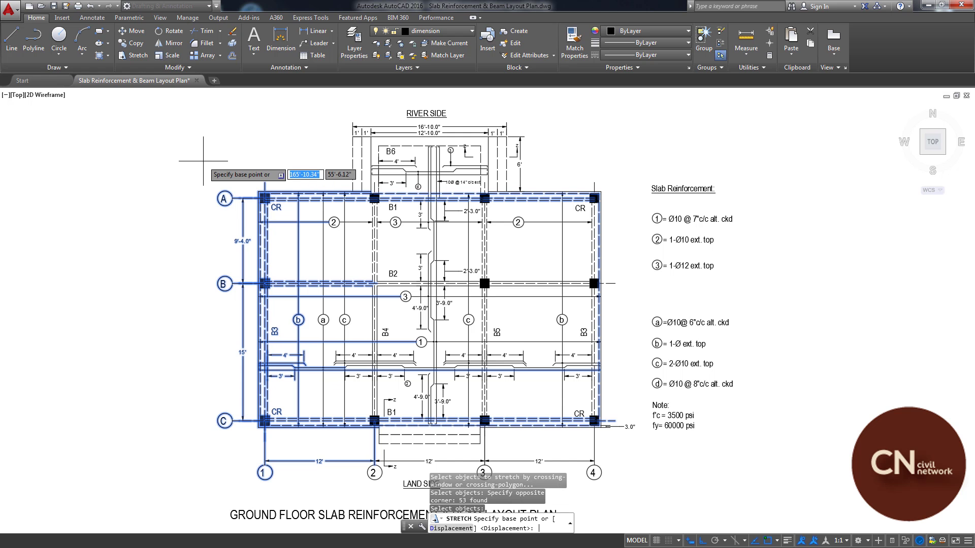
scroll(251, 429, up, 4)
Stretch grid 1 2' outward from column C-1's corner, widening the first bay to 14'
click(264, 429)
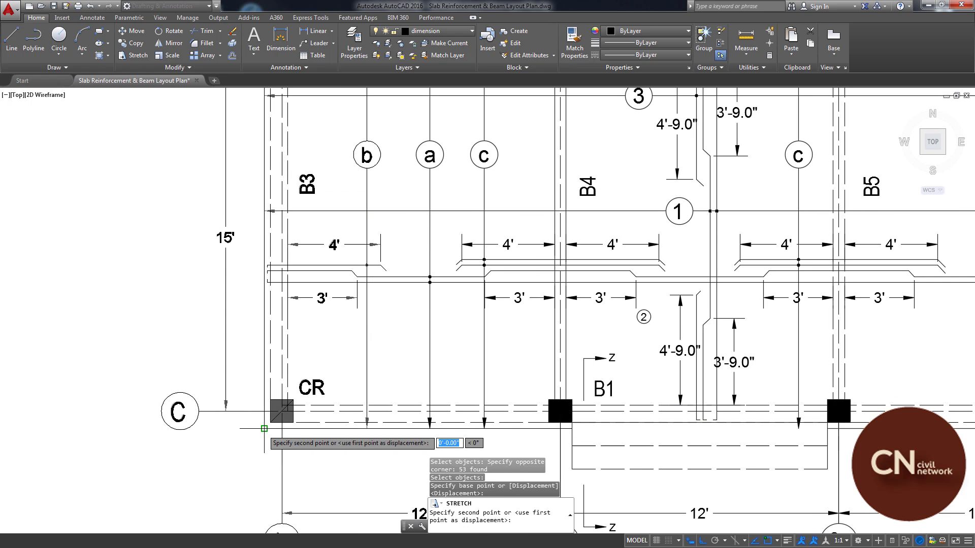
scroll(261, 430, down, 2)
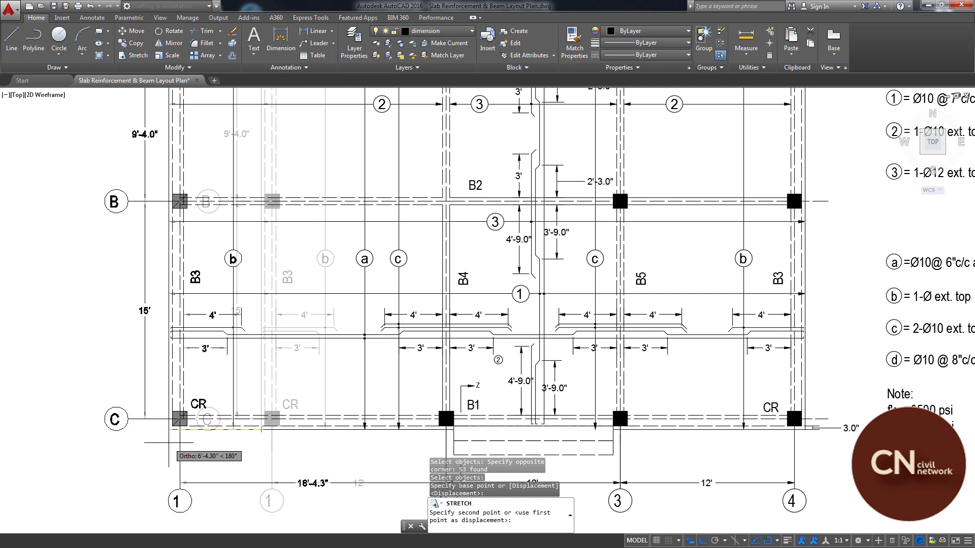
text(2')
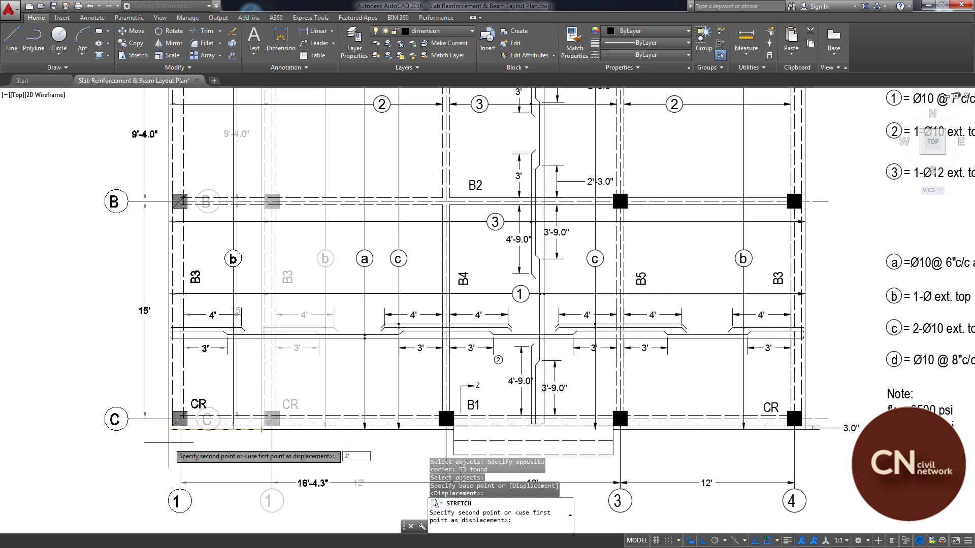
key(Return)
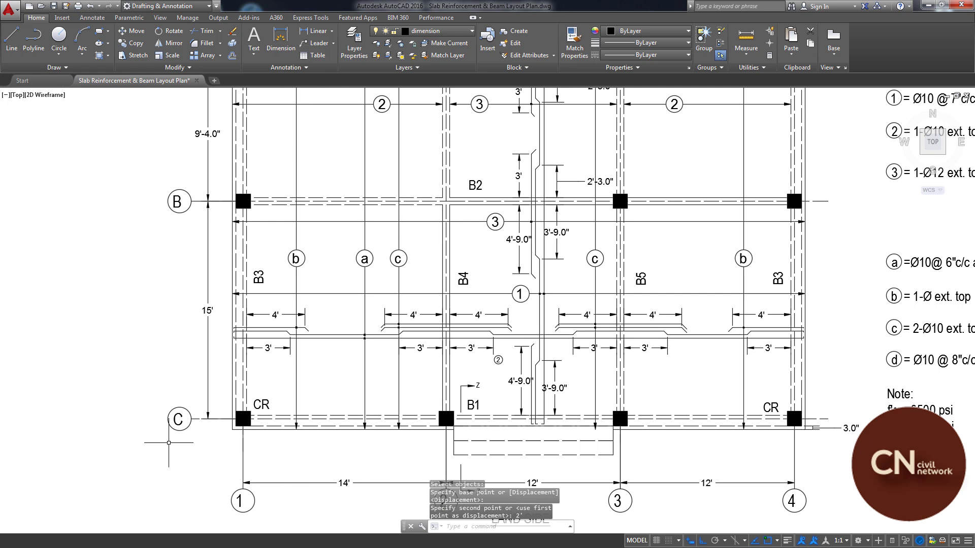